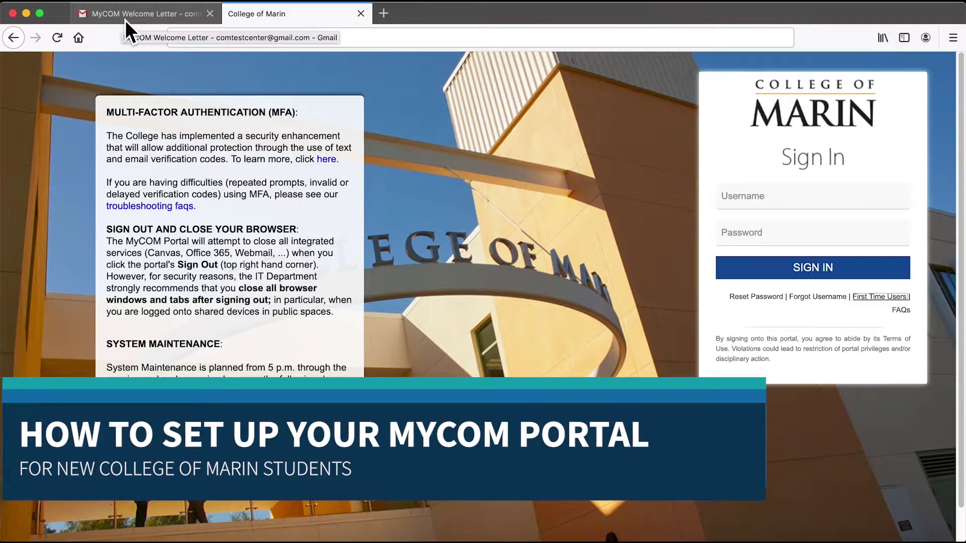
# Read the MyCOM welcome letter email, then return to the MyCOM sign-in page.
pyautogui.click(125, 20)
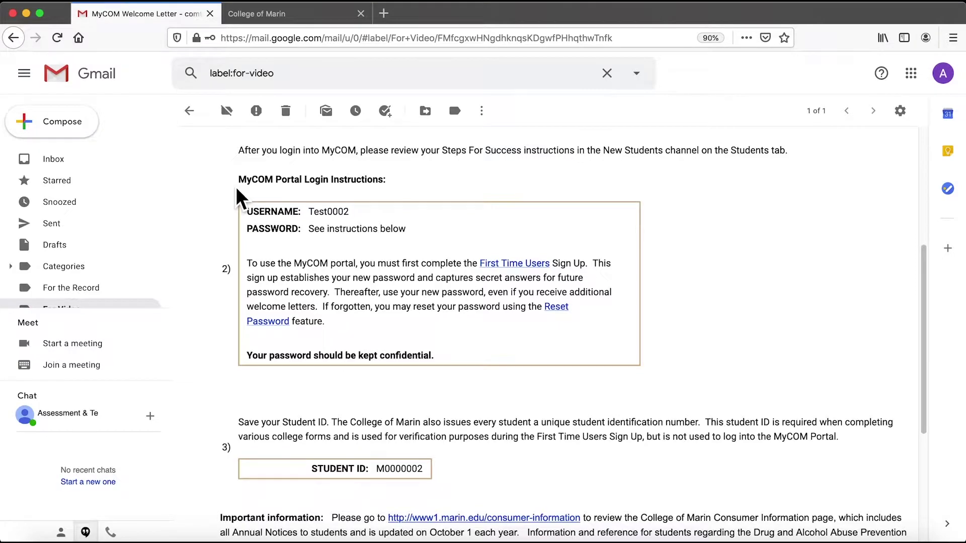
pyautogui.scroll(-1, 266, 385)
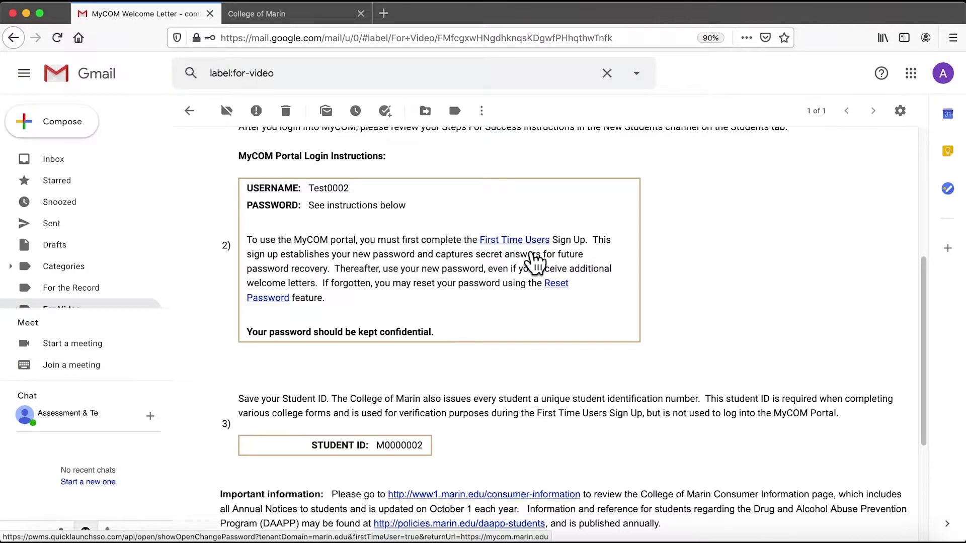
pyautogui.click(284, 21)
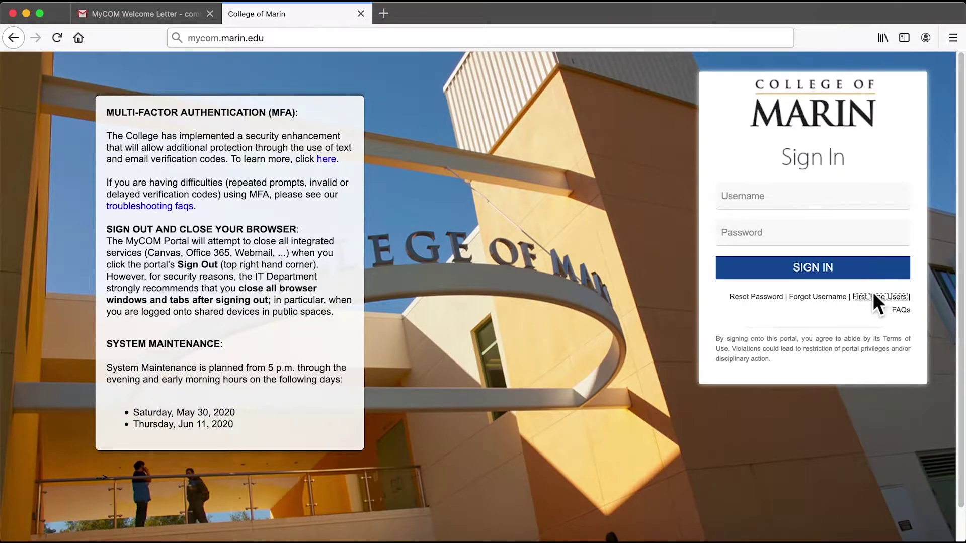
# Start first-time sign-up with the pasted Student ID, then enter and submit the surname.
pyautogui.click(895, 308)
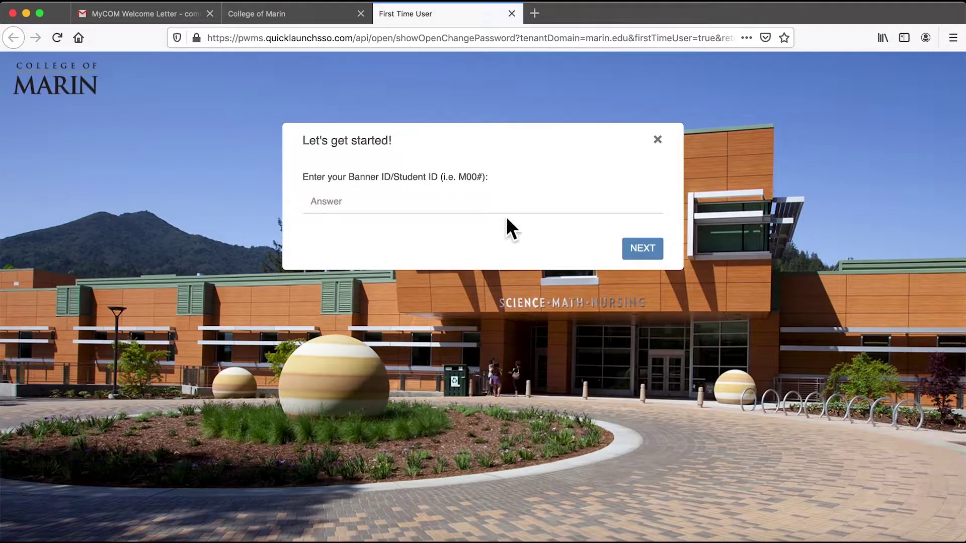
pyautogui.click(500, 215)
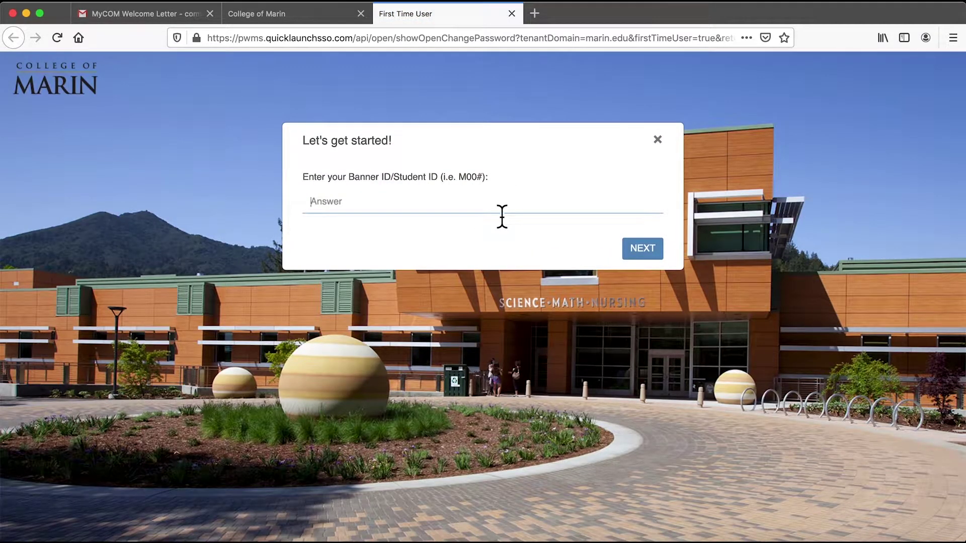
pyautogui.write('M0000002')
pyautogui.click(659, 248)
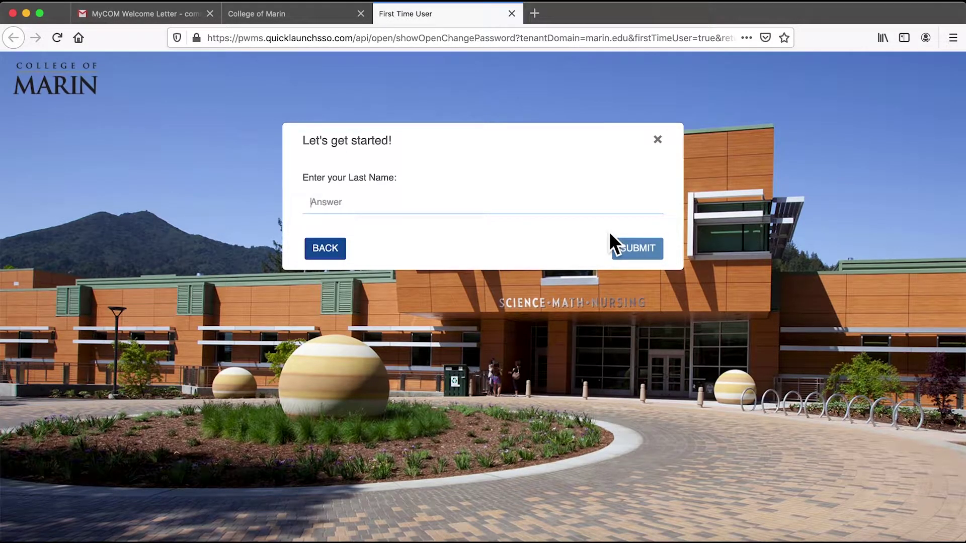
pyautogui.write('Test0002')
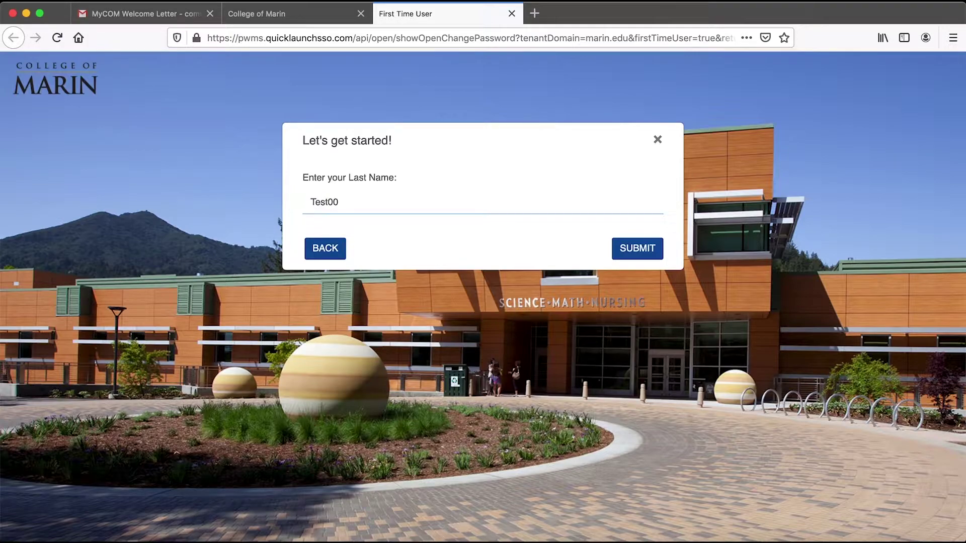
pyautogui.click(652, 249)
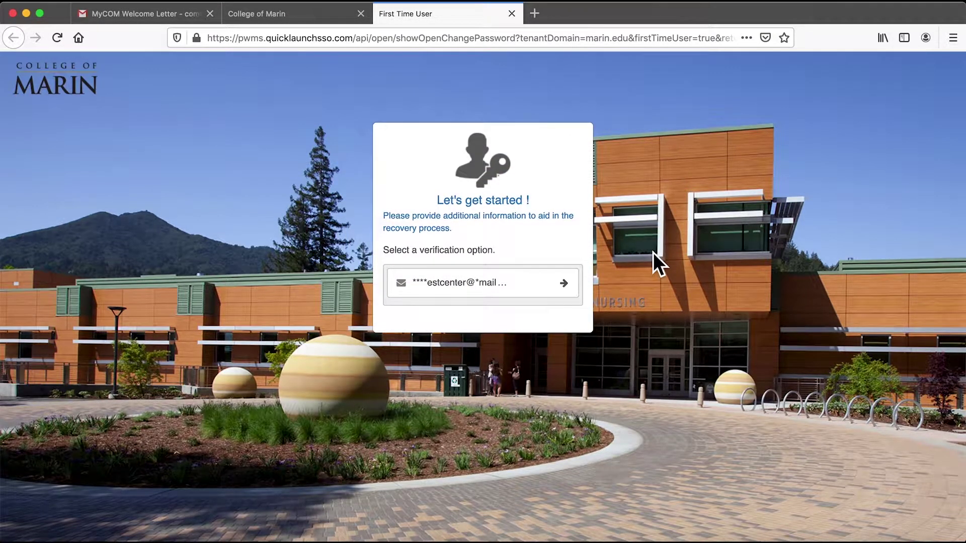
# Request the code by email, then open the Verification Code message in Gmail and select the code.
pyautogui.click(539, 283)
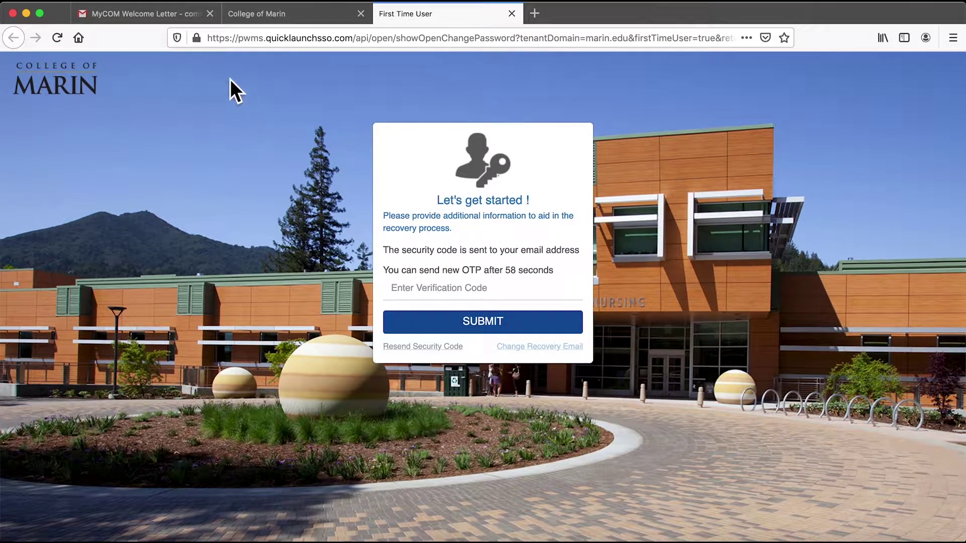
pyautogui.click(182, 18)
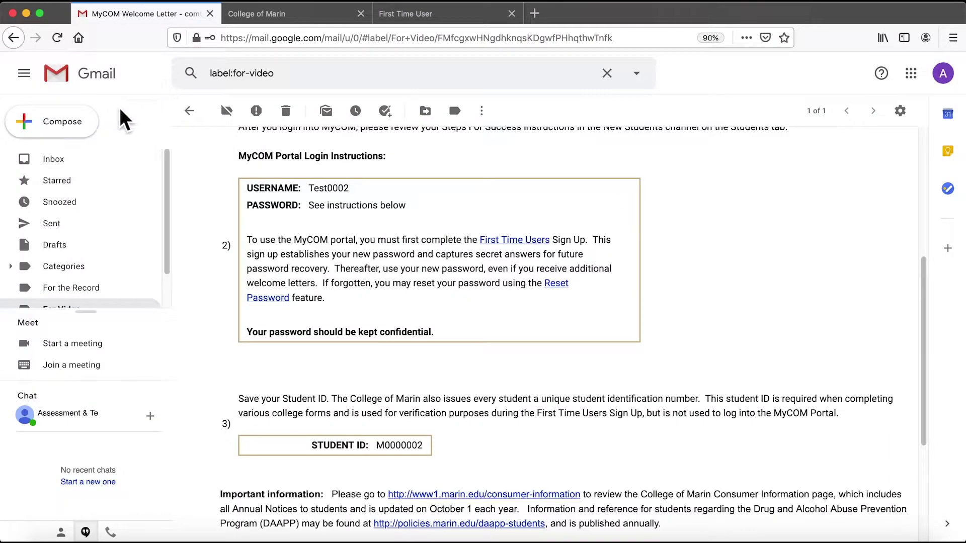
pyautogui.click(69, 162)
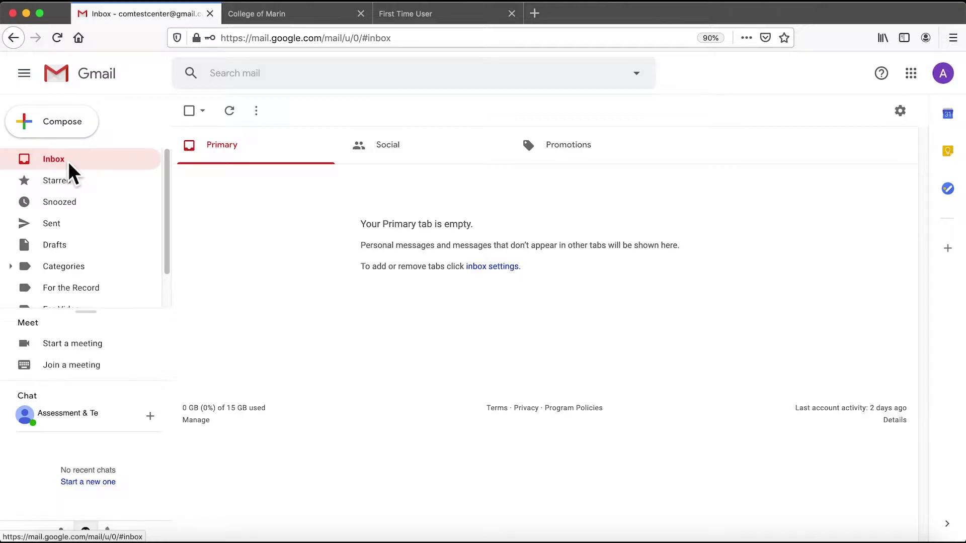
pyautogui.click(68, 162)
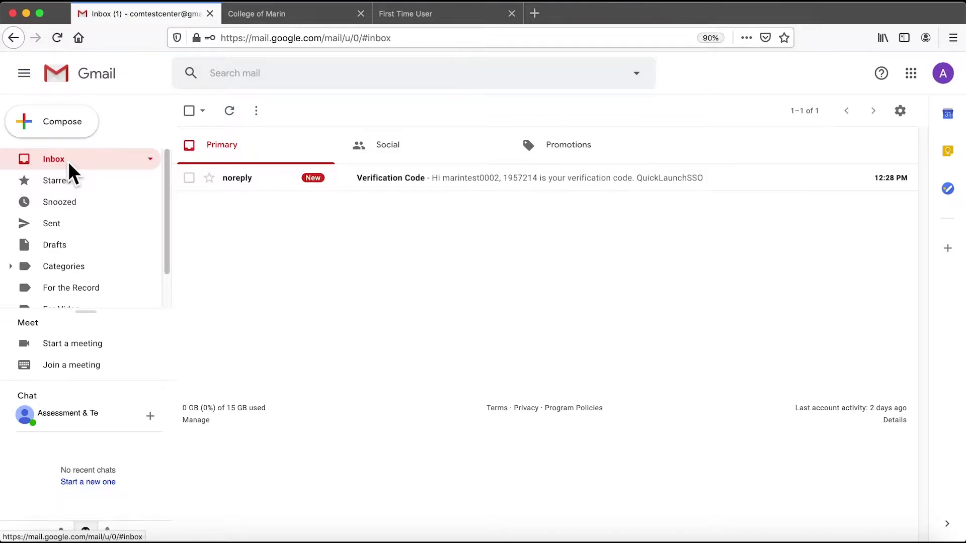
pyautogui.click(381, 181)
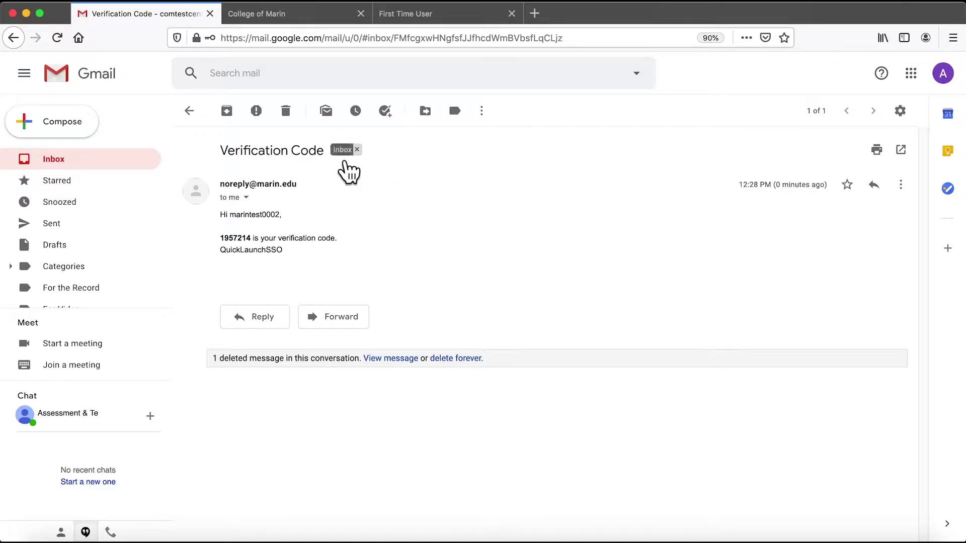
pyautogui.doubleClick(237, 239)
pyautogui.press('super+c')
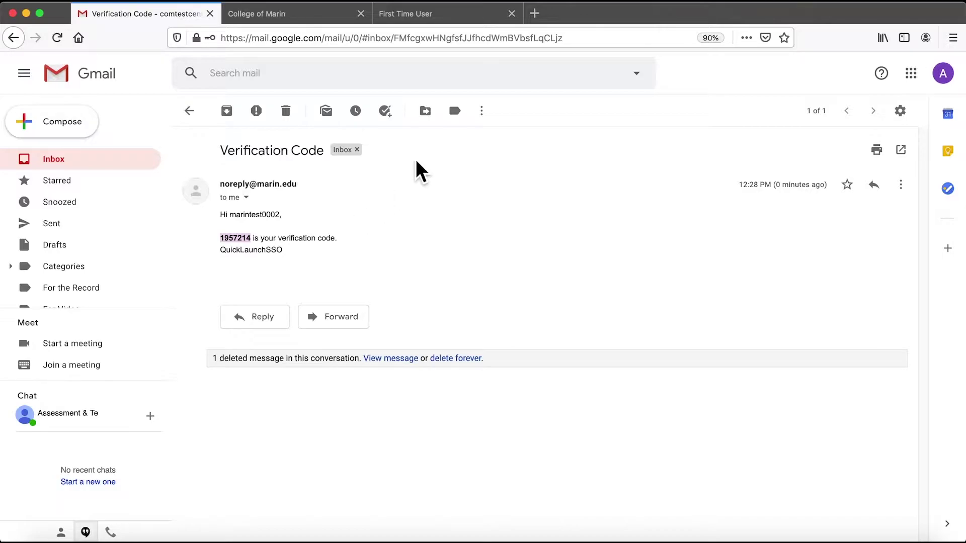
# Paste the emailed verification code into the First Time User page and submit it.
pyautogui.click(413, 20)
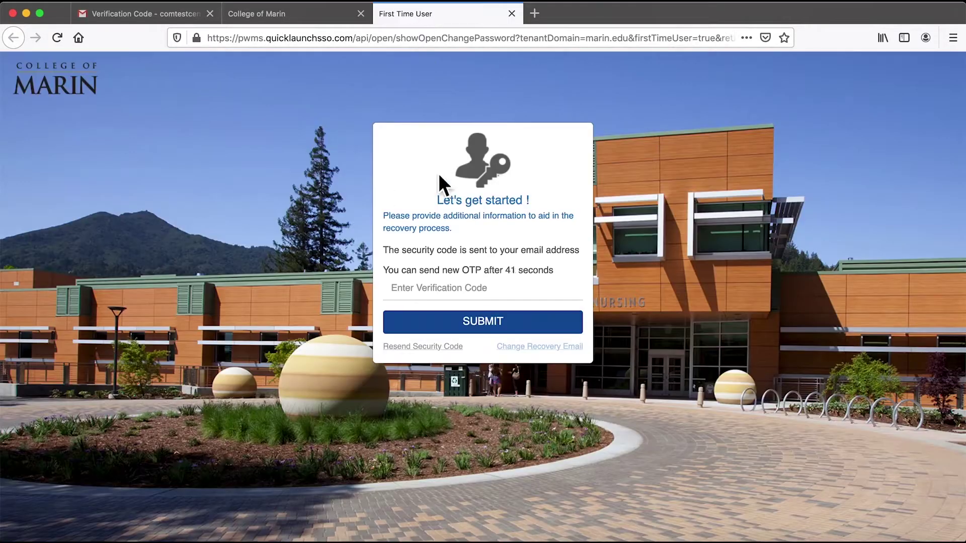
pyautogui.click(457, 292)
pyautogui.press('super+v')
pyautogui.click(482, 324)
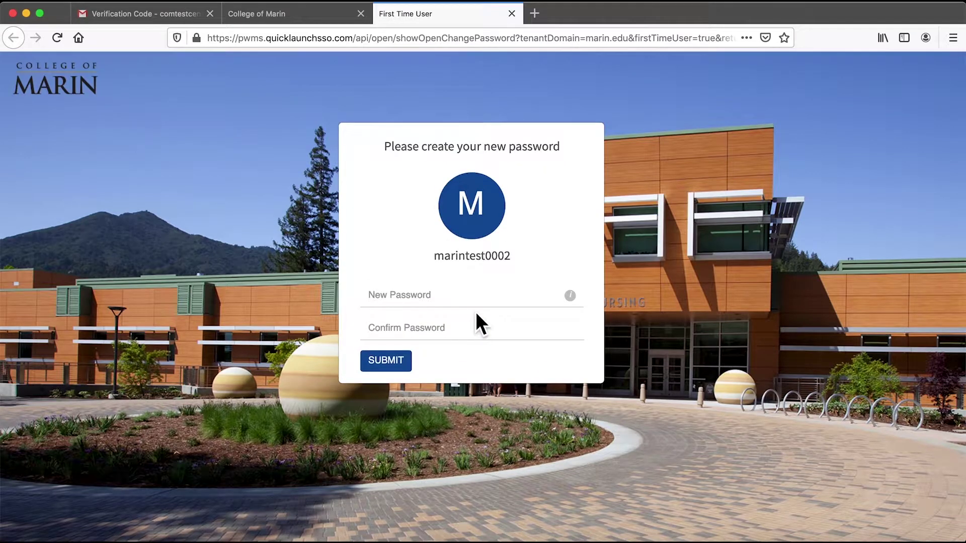
# Enter the new account password in both fields and submit it.
pyautogui.click(479, 302)
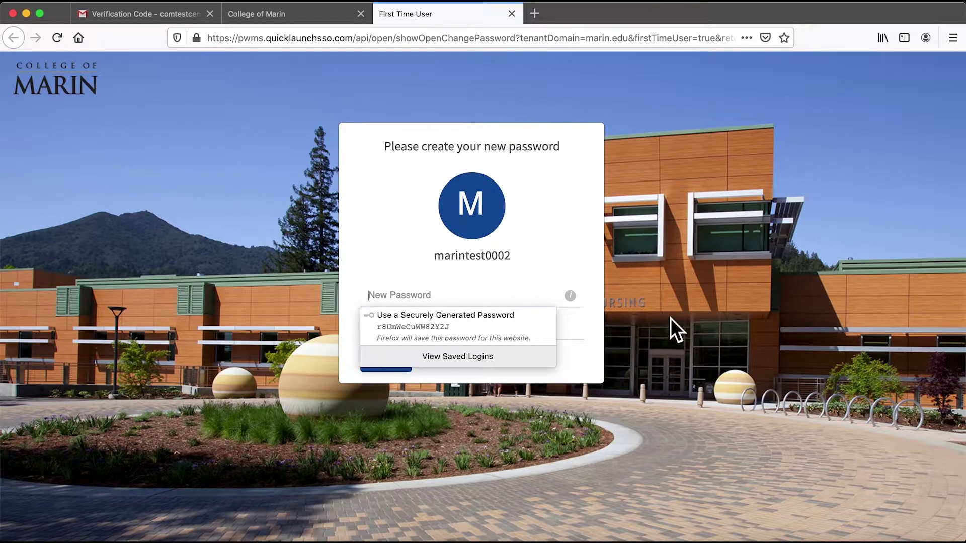
pyautogui.write('Pa')
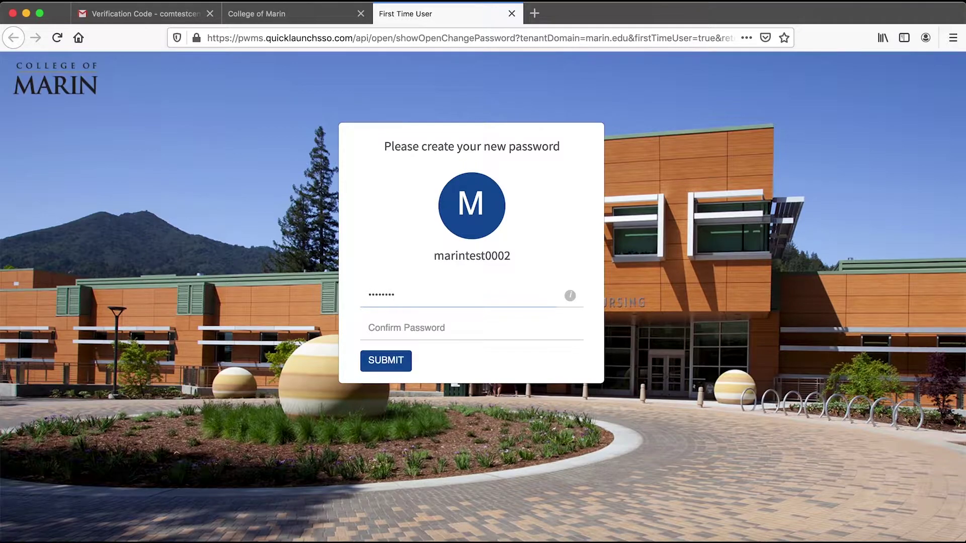
pyautogui.write('1')
pyautogui.press('Tab')
pyautogui.write('Pass')
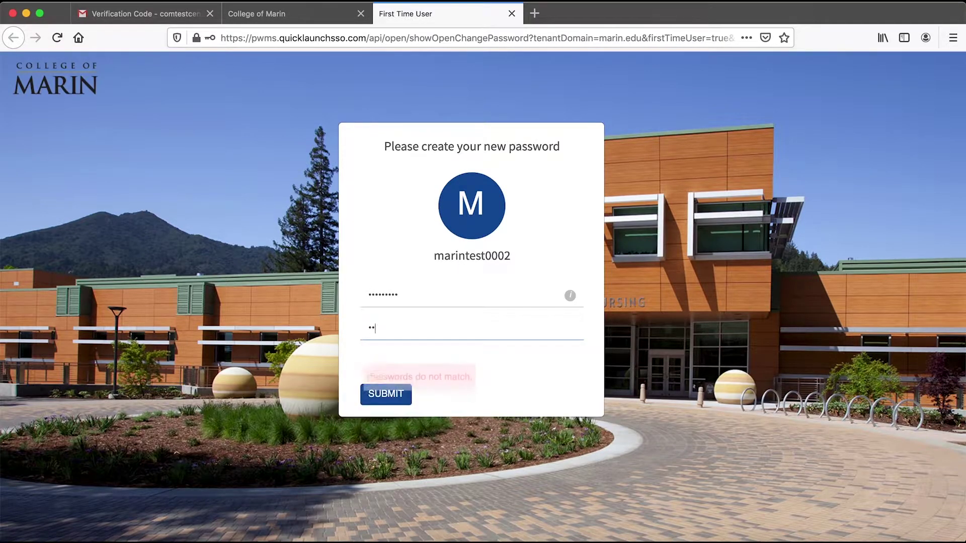
pyautogui.write('word1')
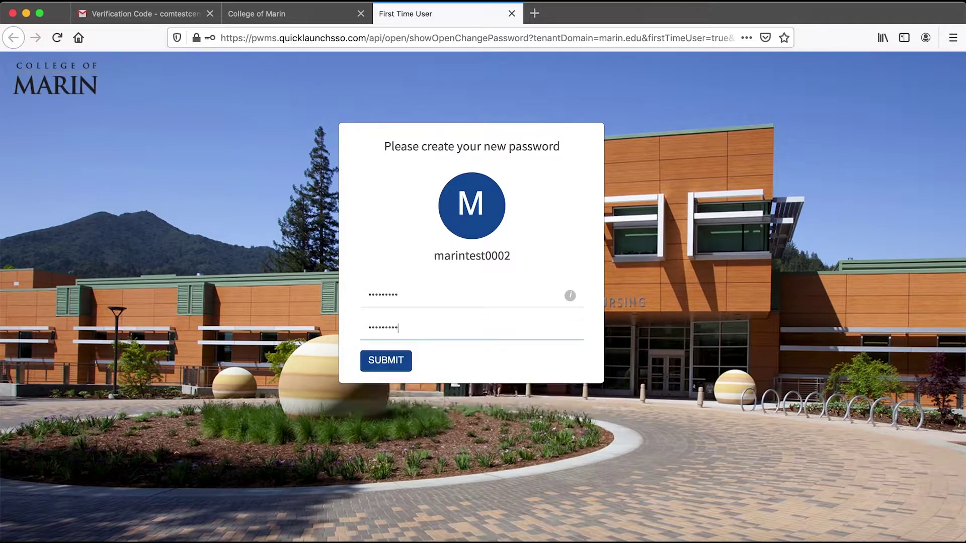
pyautogui.click(405, 363)
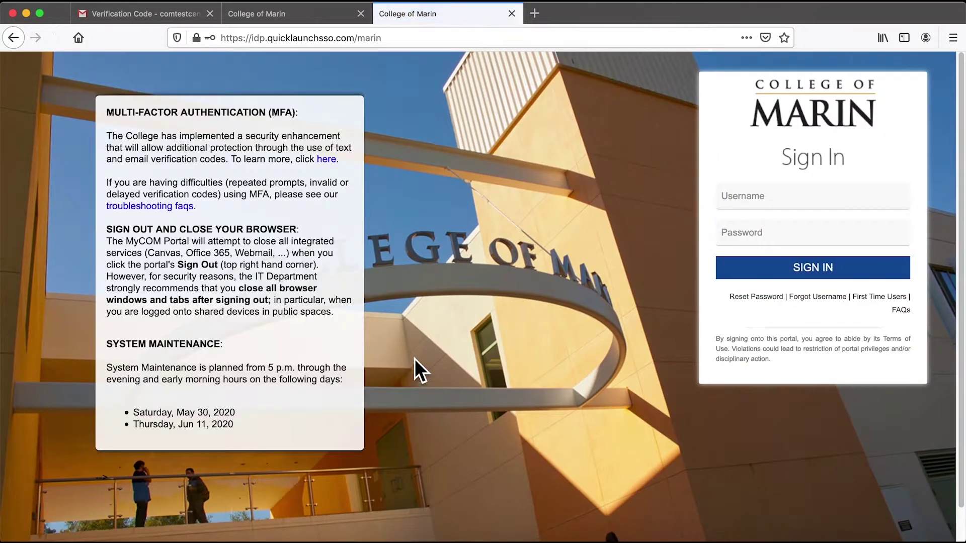
# Sign in with the account username and new password, correcting a mistyped password.
pyautogui.click(747, 209)
pyautogui.write('marintest0002')
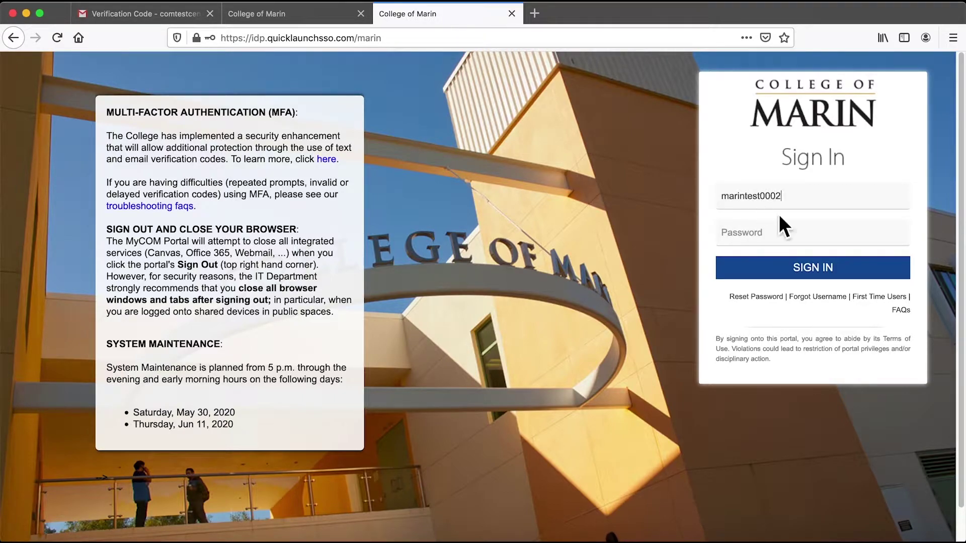
pyautogui.click(780, 236)
pyautogui.write('••••••••')
pyautogui.press('BackSpace')
pyautogui.press('BackSpace')
pyautogui.press('BackSpace')
pyautogui.press('BackSpace')
pyautogui.write('•••')
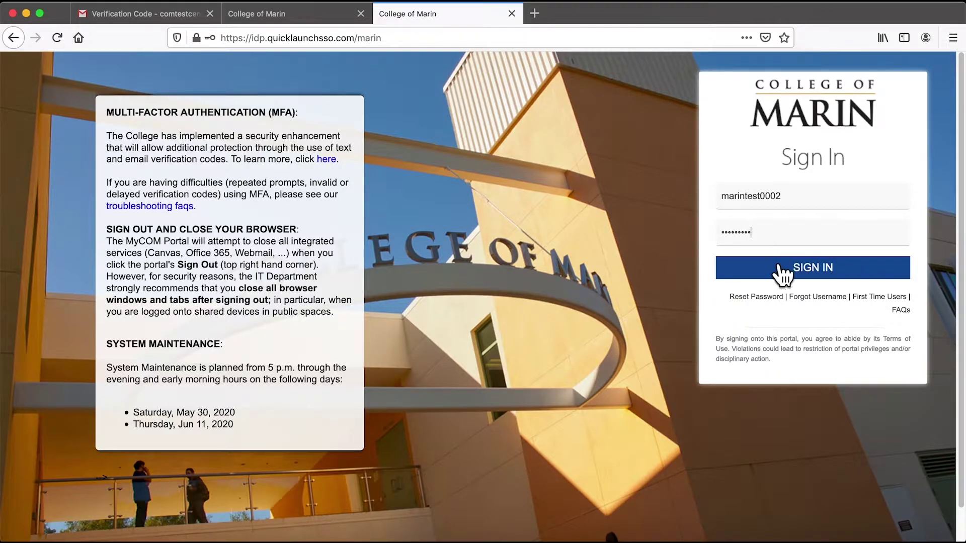
pyautogui.click(781, 271)
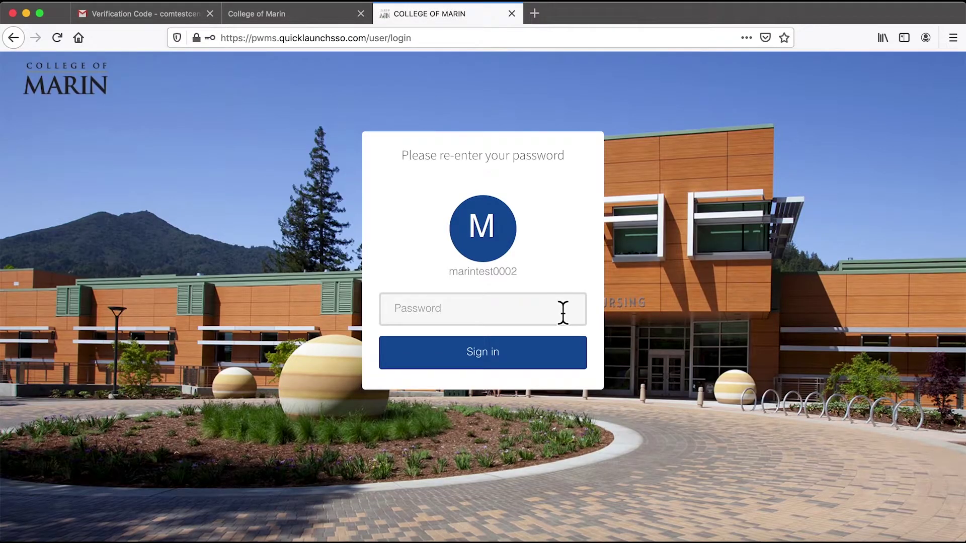
# Re-enter the password at the follow-up prompt and complete sign-in.
pyautogui.click(563, 313)
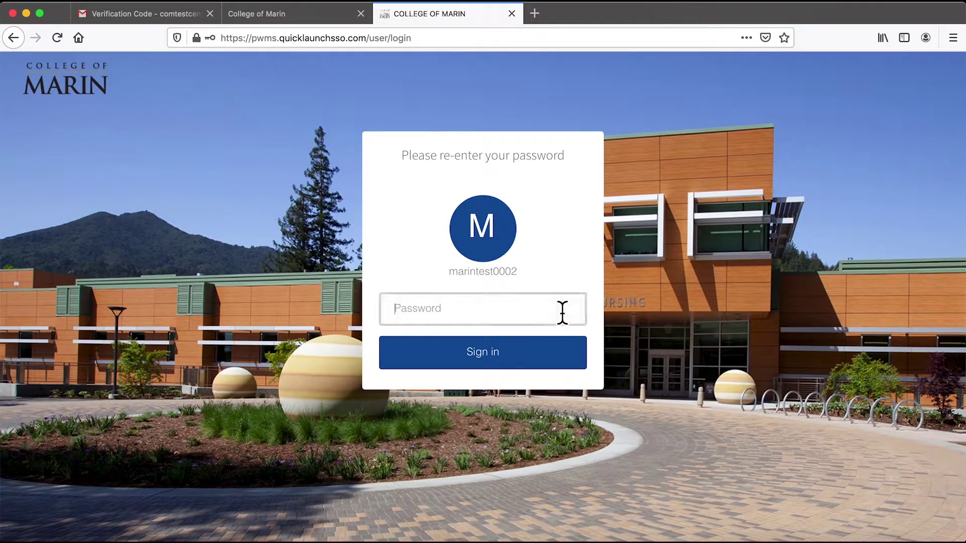
pyautogui.write('••••••')
pyautogui.press('BackSpace')
pyautogui.press('BackSpace')
pyautogui.press('BackSpace')
pyautogui.press('BackSpace')
pyautogui.press('BackSpace')
pyautogui.press('BackSpace')
pyautogui.write('•••••••••')
pyautogui.click(530, 355)
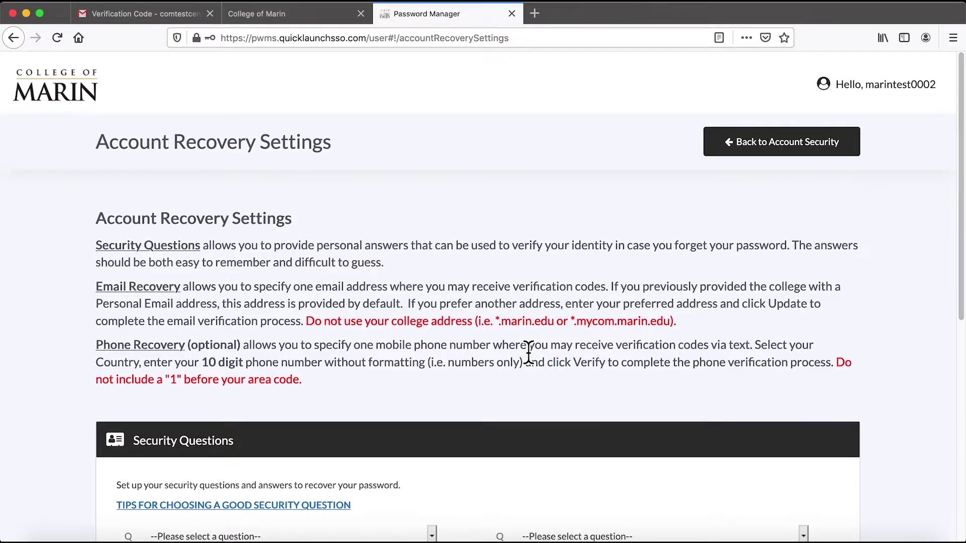
# Choose 'What is your favorite book?' with an answer, then the childhood phone number question second.
pyautogui.scroll(-5, 528, 352)
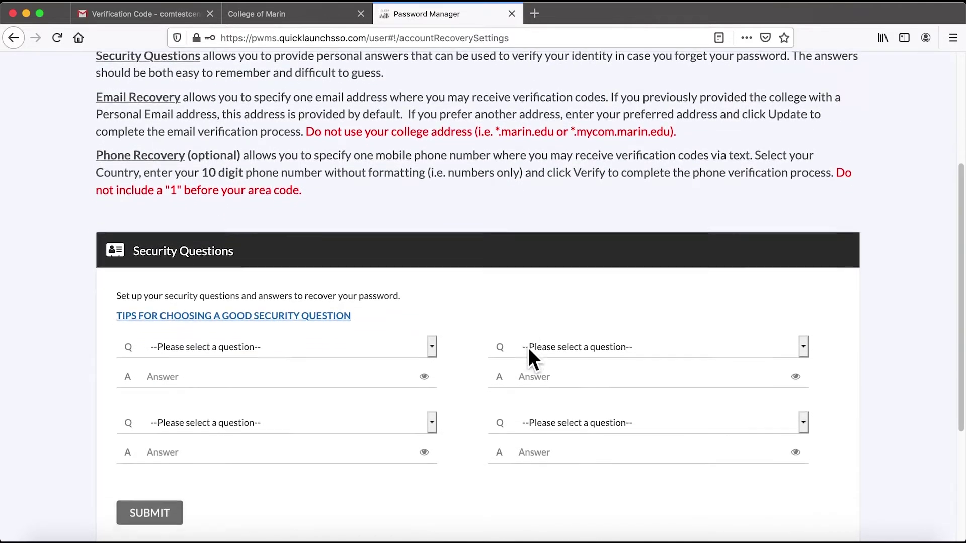
pyautogui.scroll(-1, 528, 352)
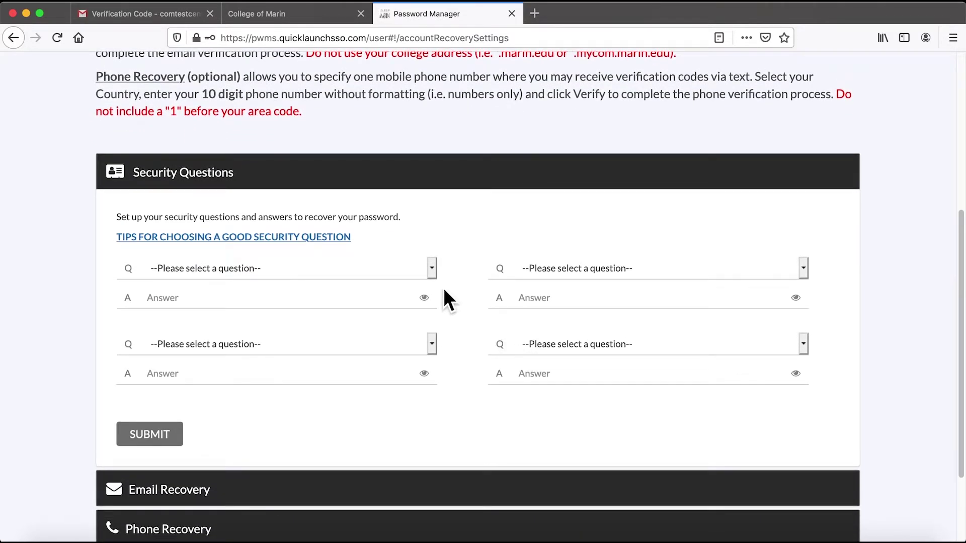
pyautogui.click(432, 270)
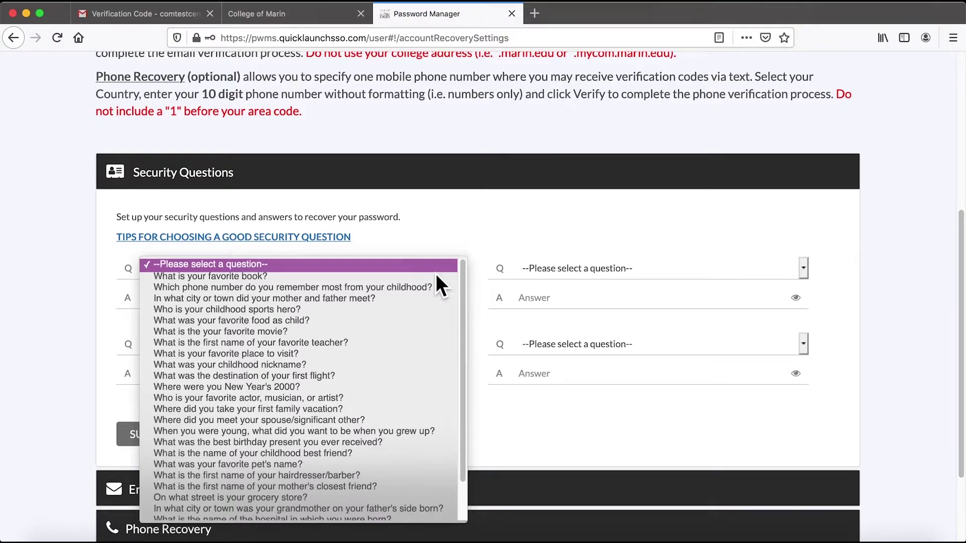
pyautogui.click(440, 257)
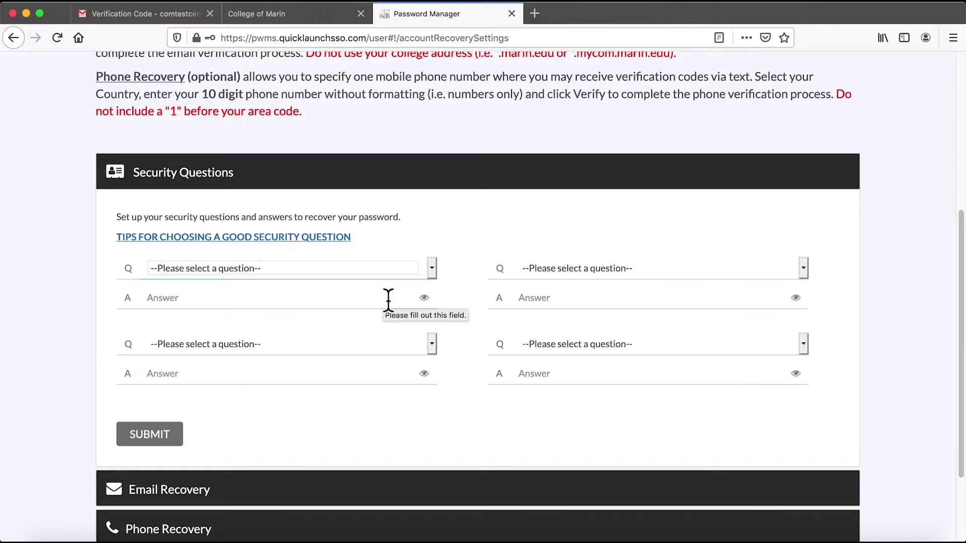
pyautogui.click(433, 275)
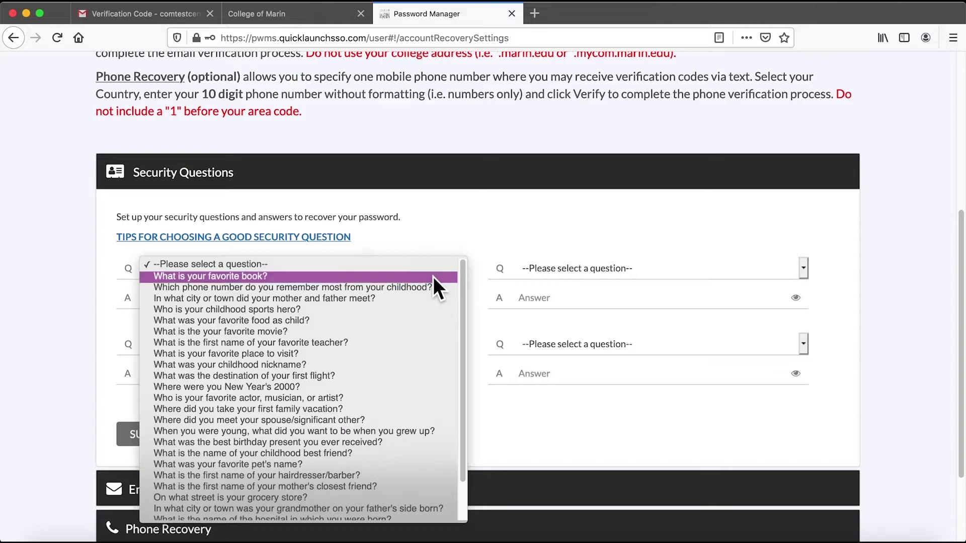
pyautogui.click(433, 278)
pyautogui.click(394, 302)
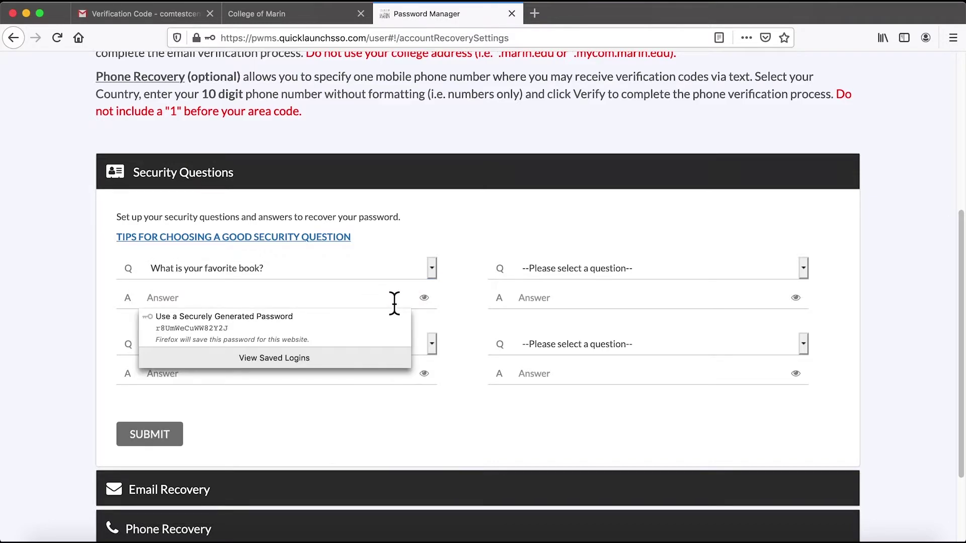
pyautogui.write('•••••')
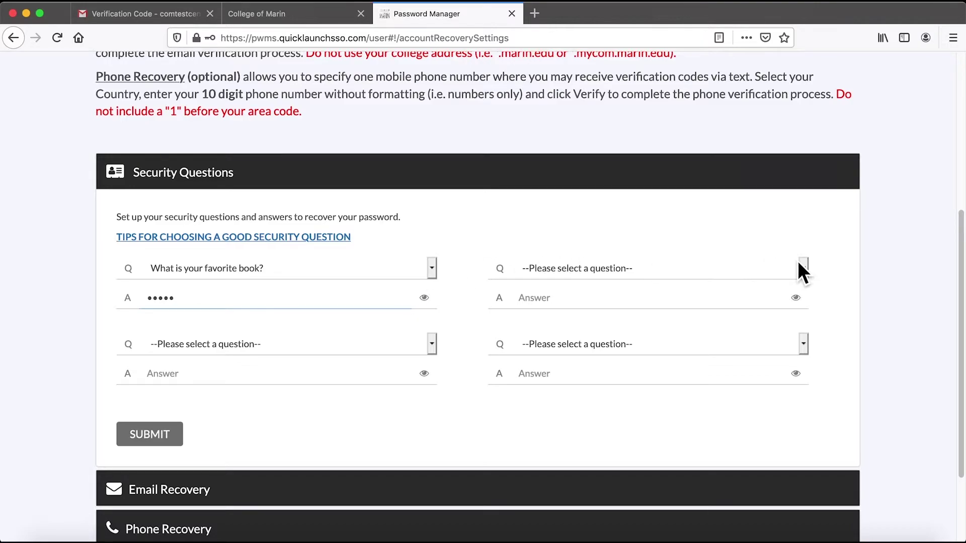
pyautogui.click(800, 266)
pyautogui.click(799, 282)
pyautogui.click(746, 300)
pyautogui.write('•••••')
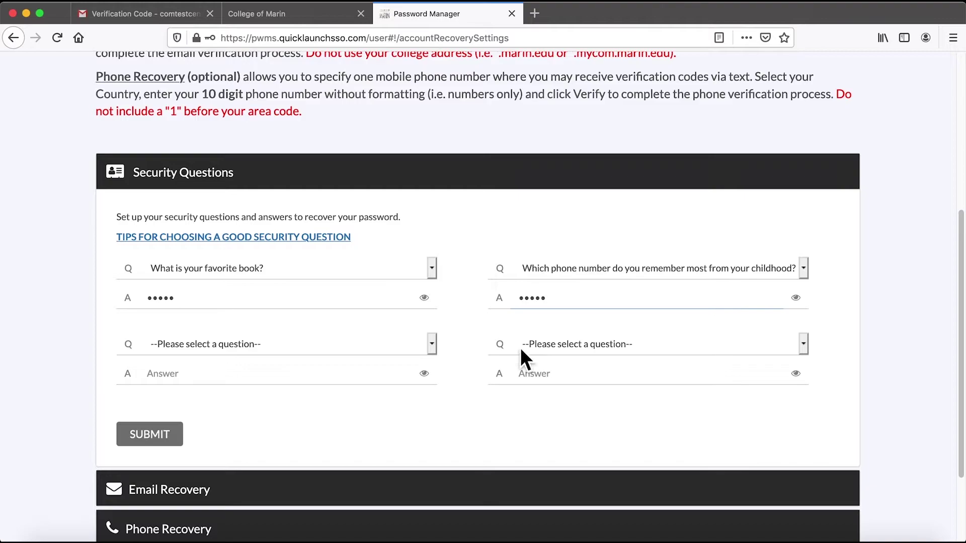
# Choose the favorite food and favorite teacher questions for slots three and four, answering both.
pyautogui.click(436, 349)
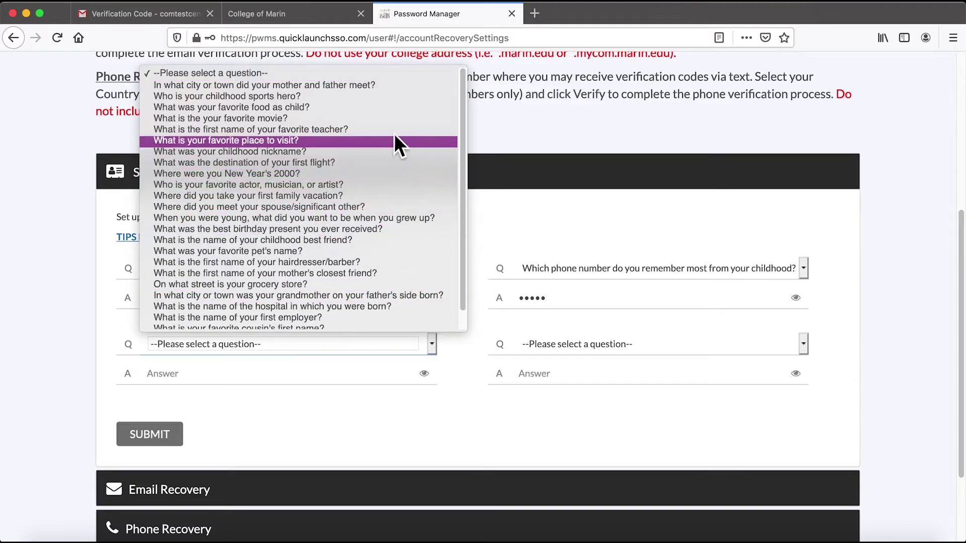
pyautogui.click(394, 111)
pyautogui.click(357, 373)
pyautogui.write('••••')
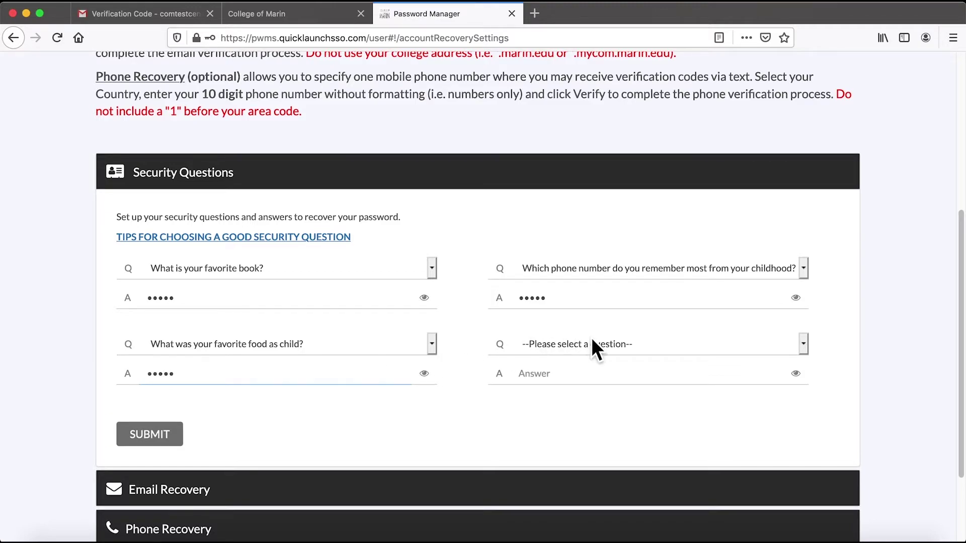
pyautogui.click(808, 345)
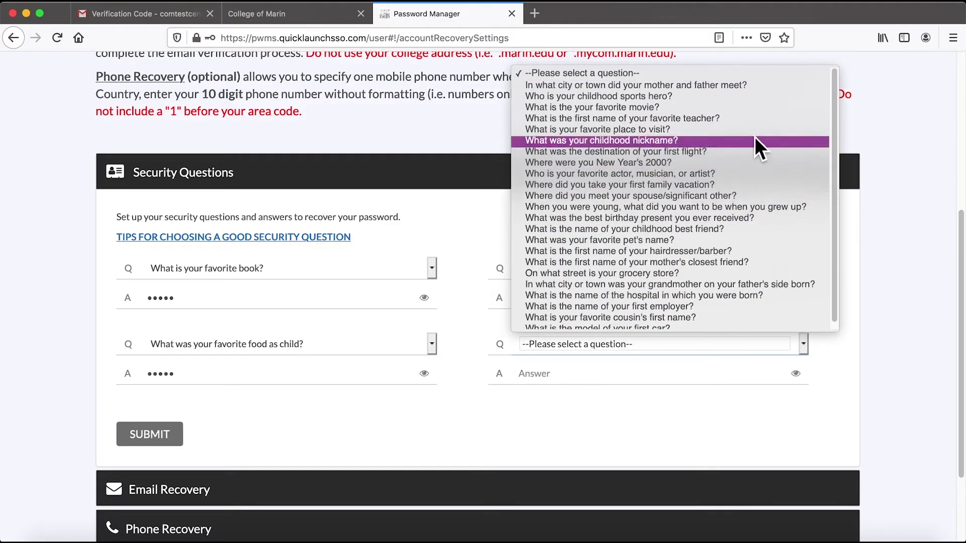
pyautogui.click(755, 119)
pyautogui.click(688, 373)
pyautogui.write('••••')
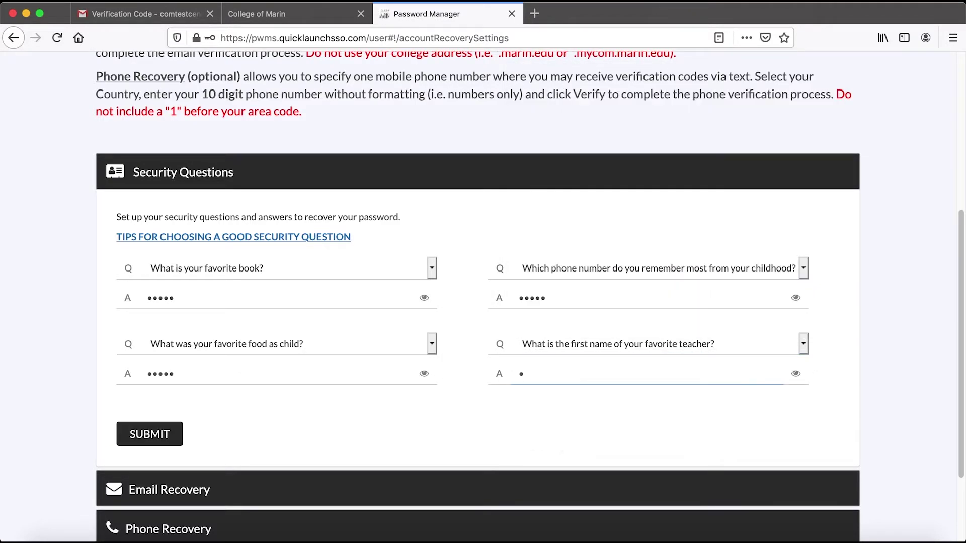
# Save the four security questions and answers, then reopen them for review.
pyautogui.click(173, 442)
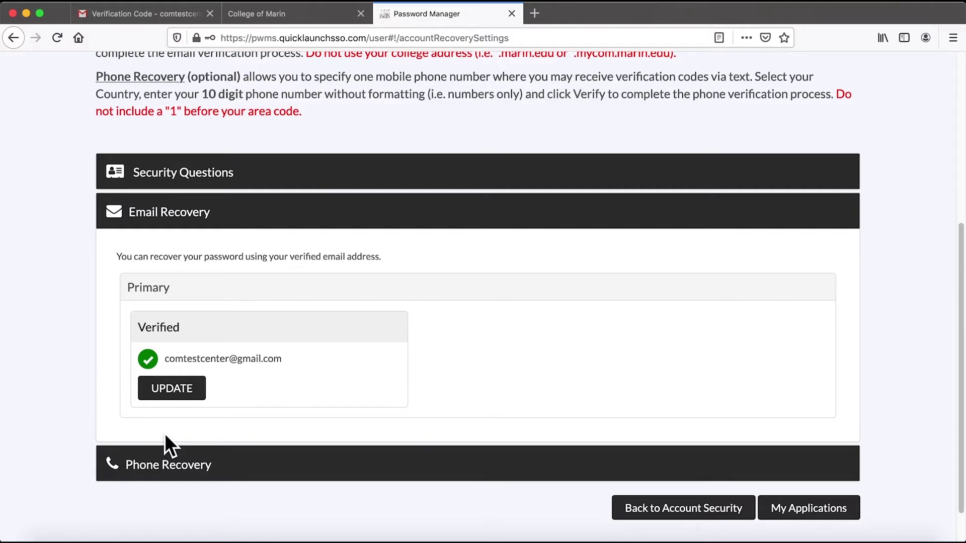
pyautogui.scroll(-1, 165, 437)
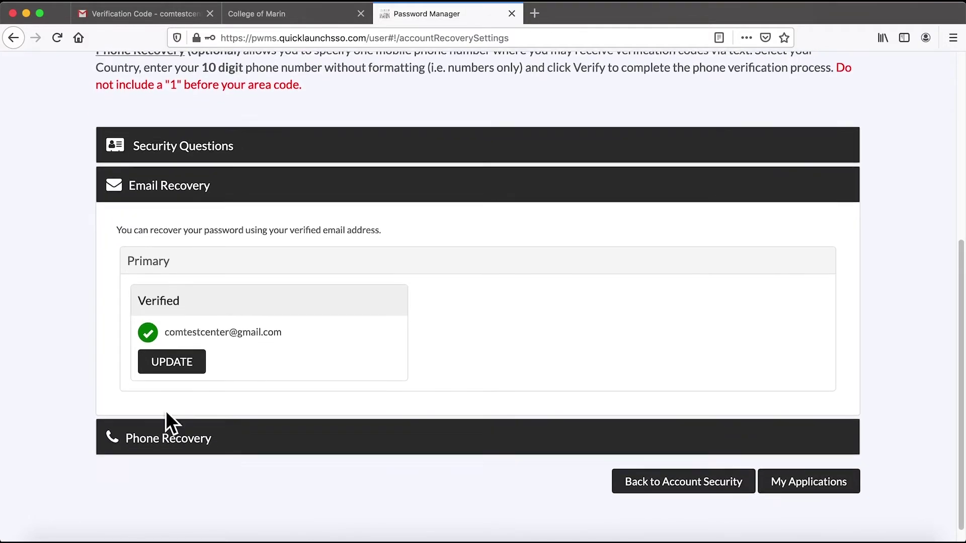
pyautogui.click(211, 155)
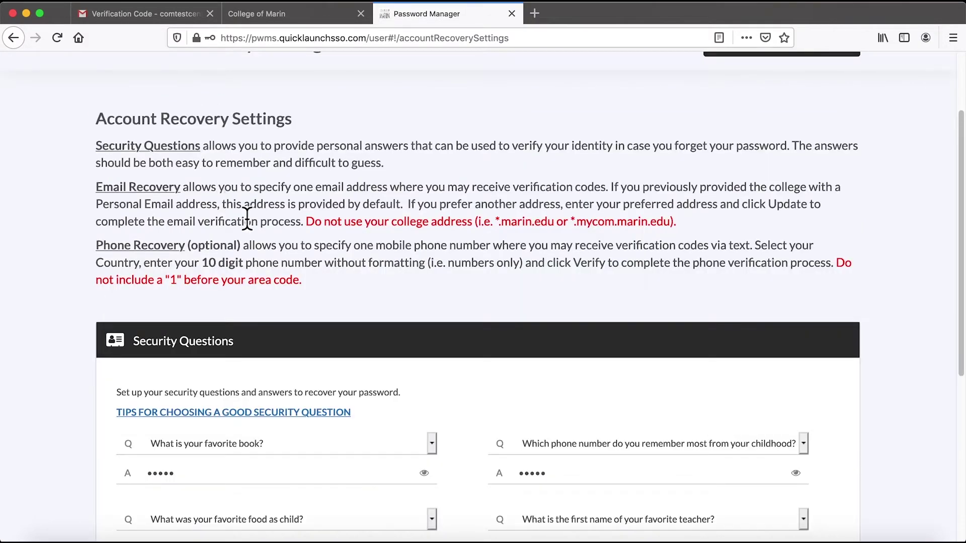
# Check the verified personal email address in the Email Recovery section.
pyautogui.scroll(-1, 312, 397)
pyautogui.scroll(-8, 313, 399)
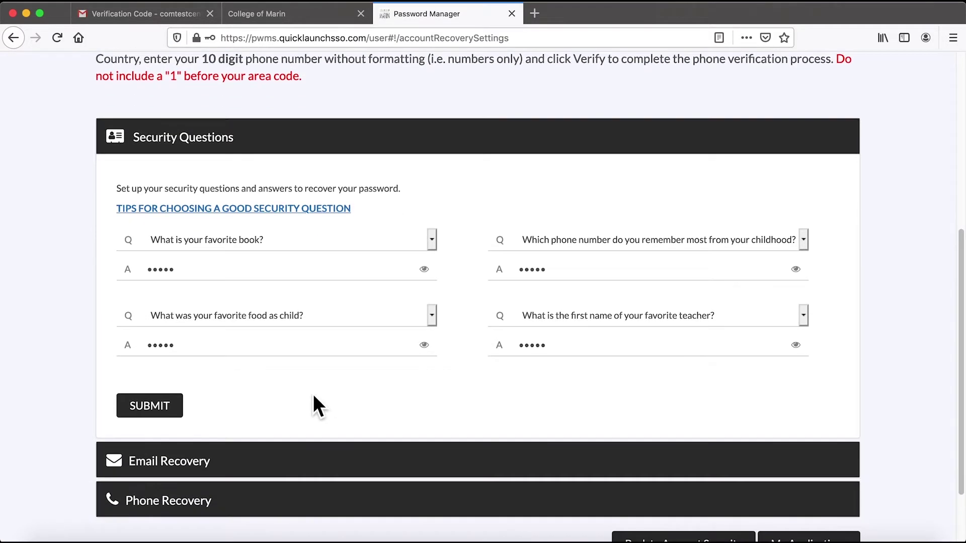
pyautogui.click(215, 410)
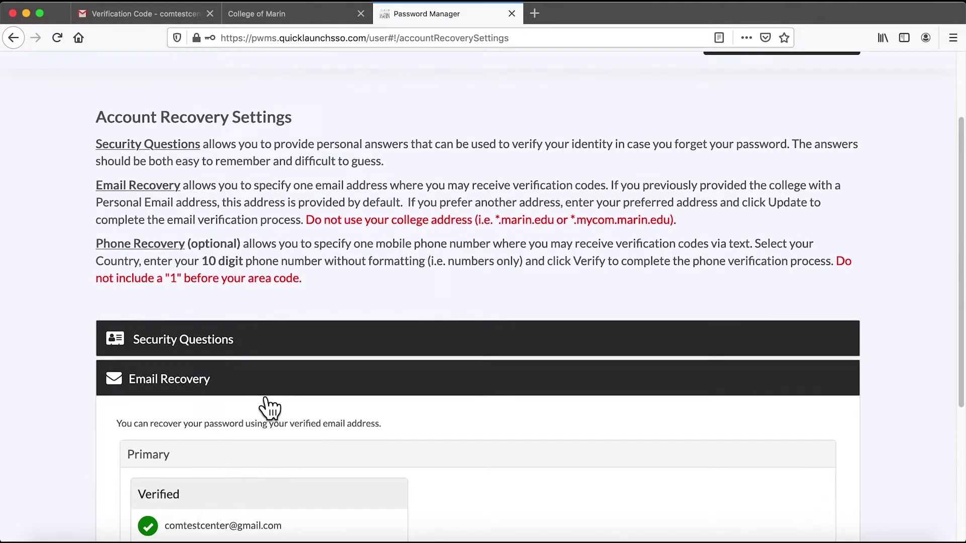
pyautogui.scroll(-5, 259, 397)
pyautogui.scroll(-2, 259, 387)
# Select United States as the country in the Phone Recovery settings.
pyautogui.click(249, 420)
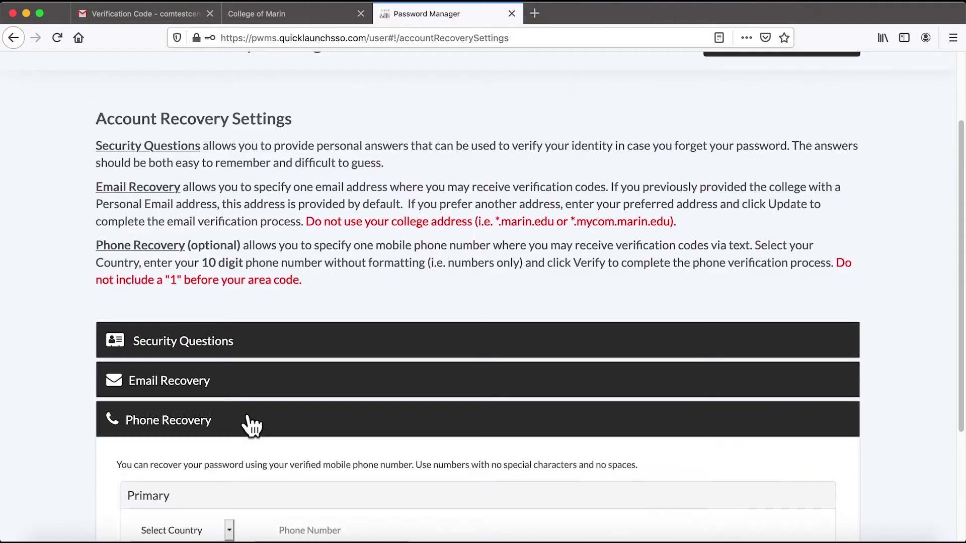
pyautogui.scroll(-4, 247, 417)
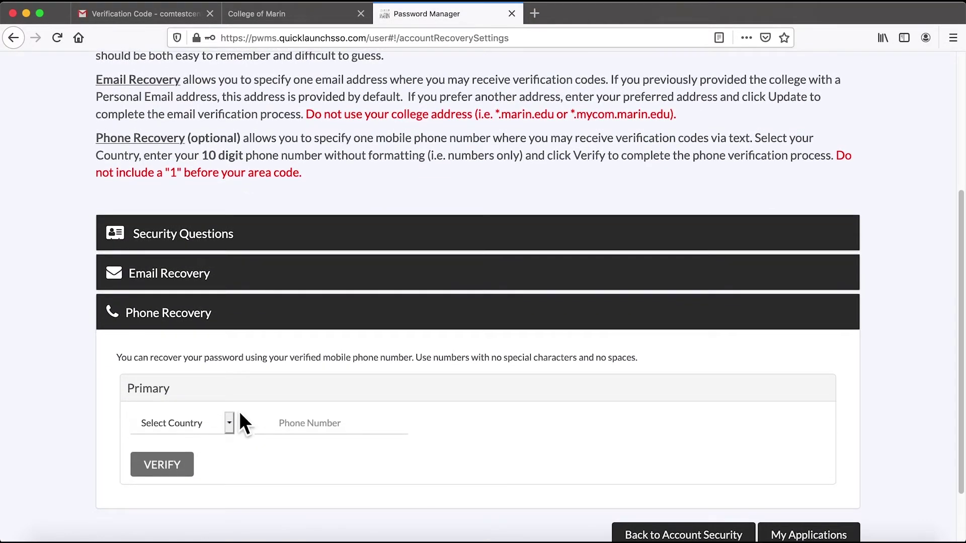
pyautogui.scroll(-1, 239, 412)
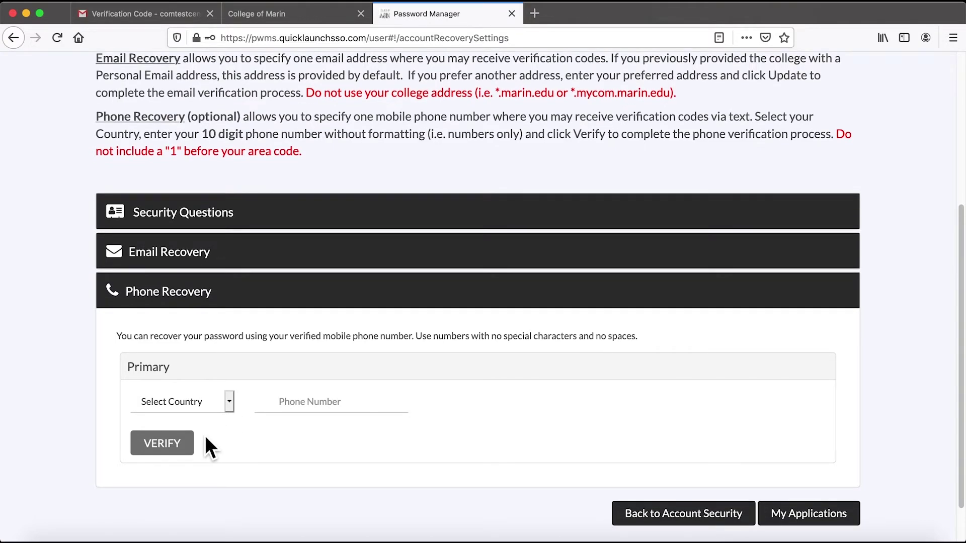
pyautogui.click(233, 408)
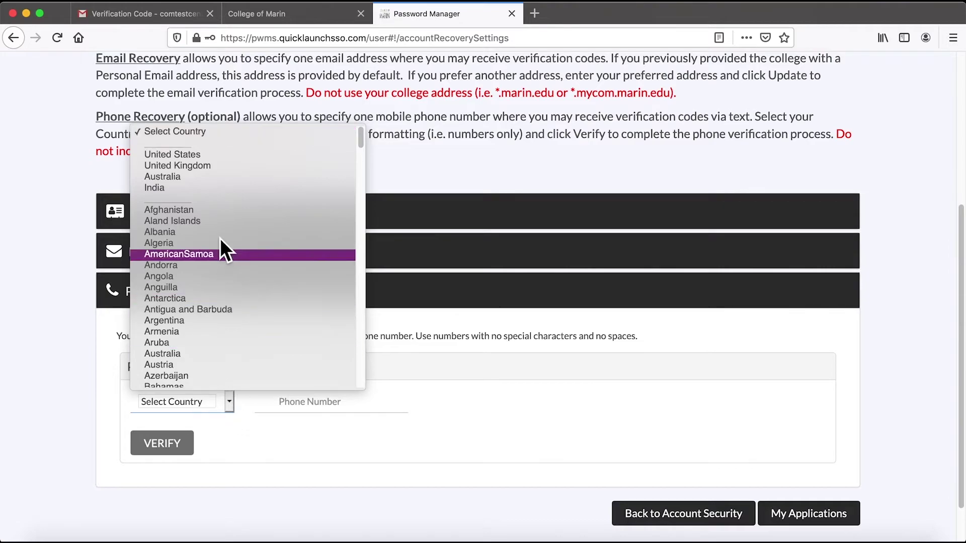
pyautogui.click(218, 155)
# Enter the mobile phone number, send it a verification code, and dismiss the prompt.
pyautogui.click(320, 416)
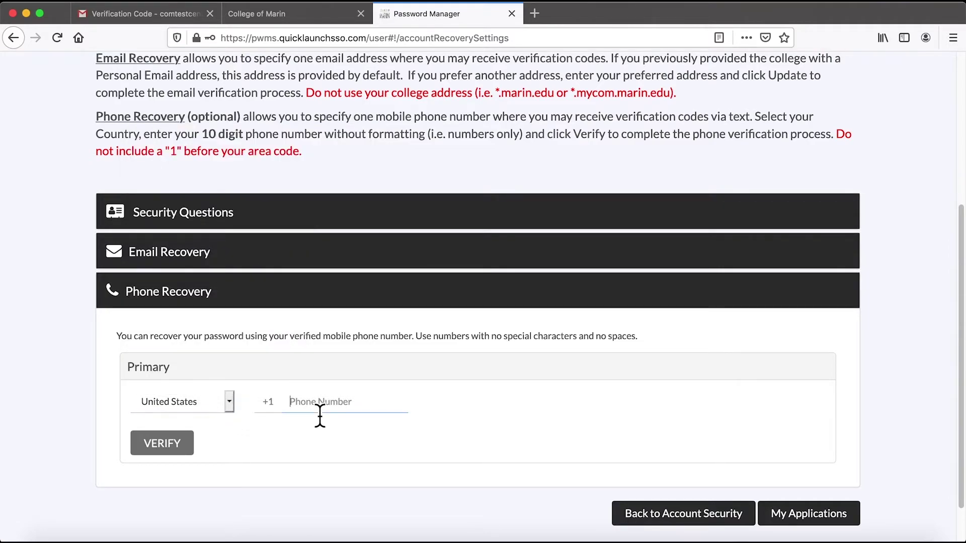
pyautogui.click(179, 448)
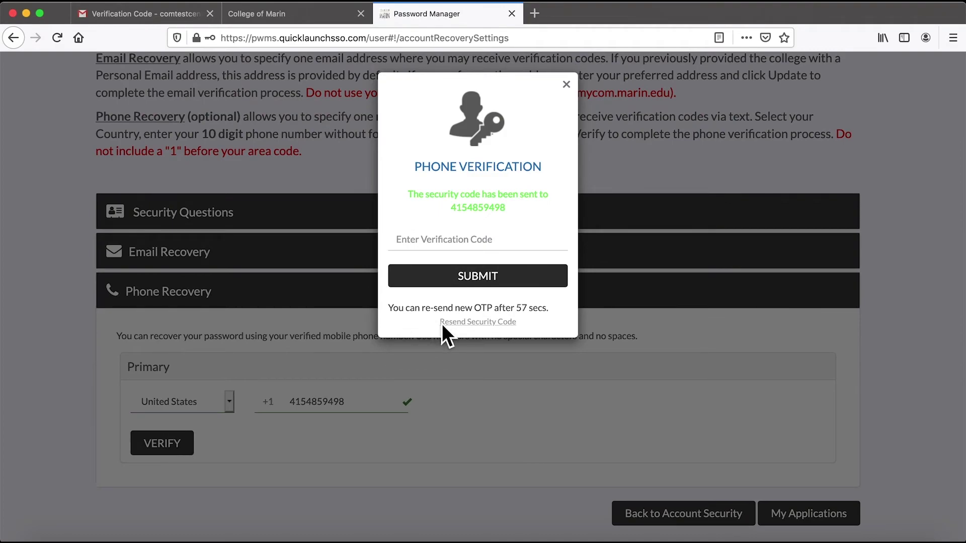
pyautogui.click(567, 85)
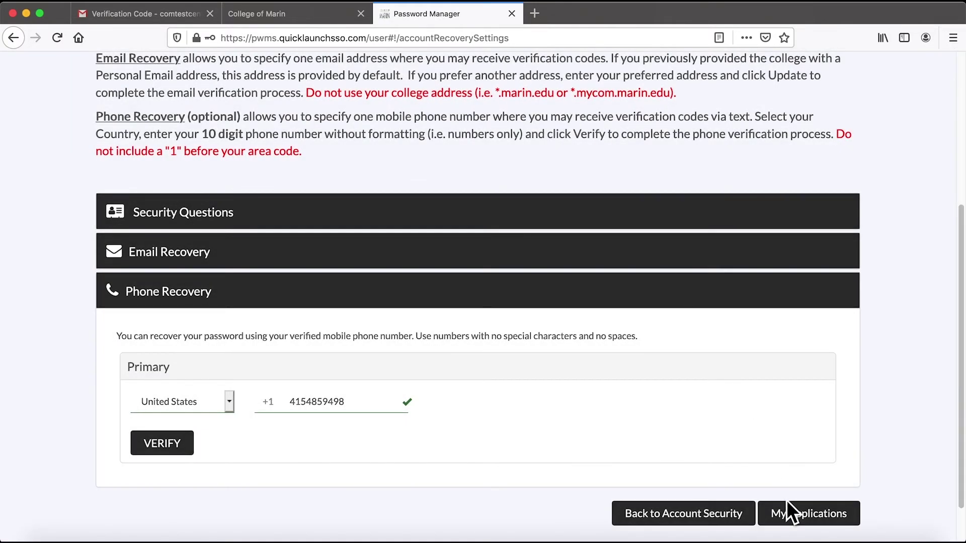
# Leave the recovery settings via My Applications, confirming Yes in the Are you sure? dialog.
pyautogui.click(797, 518)
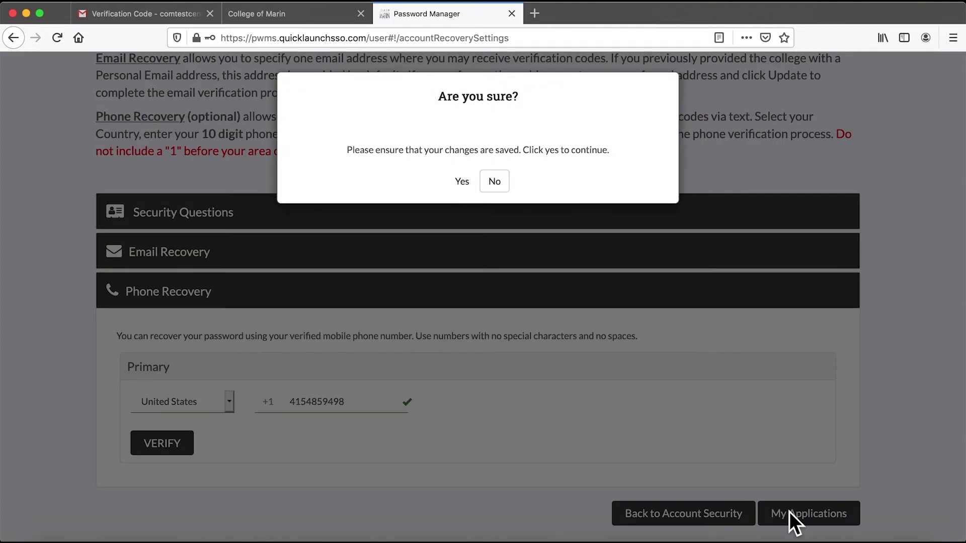
pyautogui.click(473, 186)
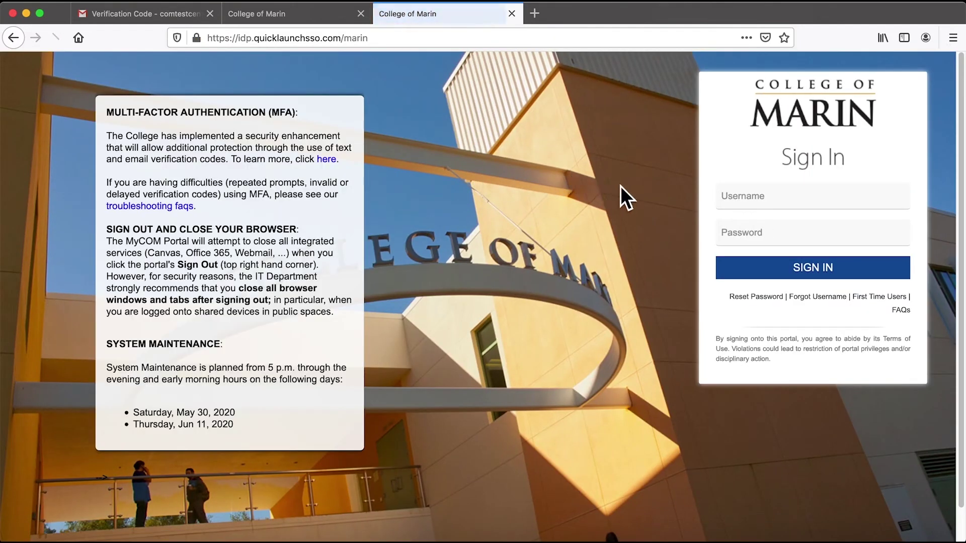
# Sign in with the account username and password, then log out from the avatar menu, confirming YES.
pyautogui.click(746, 204)
pyautogui.write('marin')
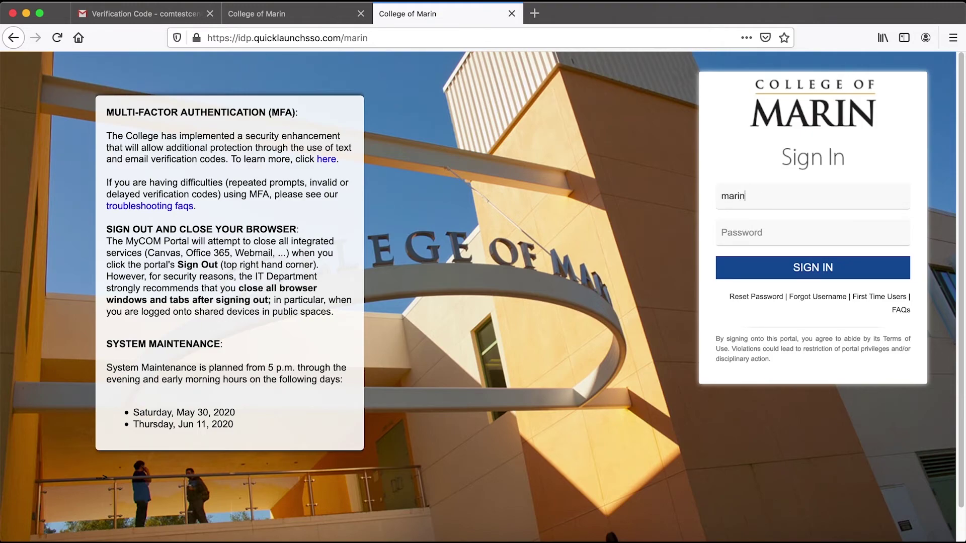
pyautogui.write('test000••')
pyautogui.click(865, 272)
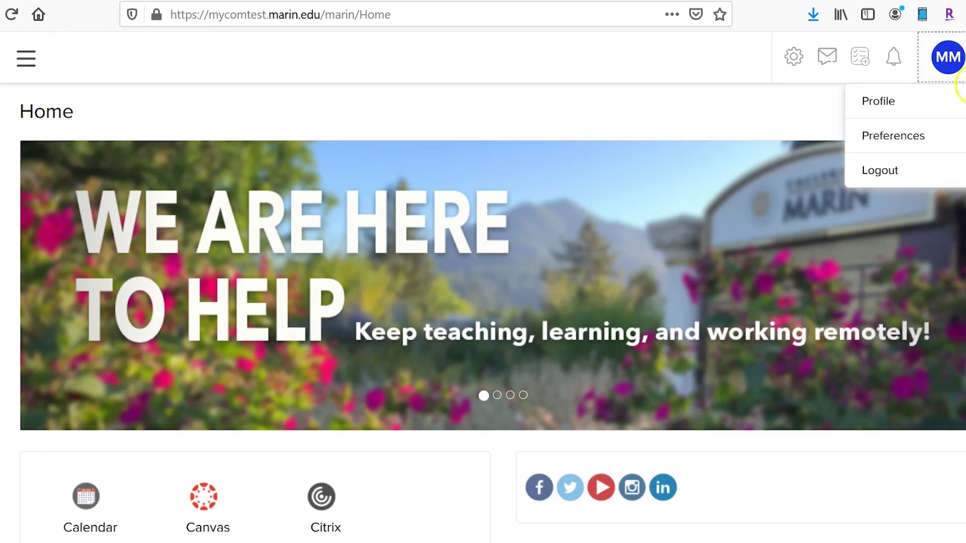
pyautogui.click(946, 168)
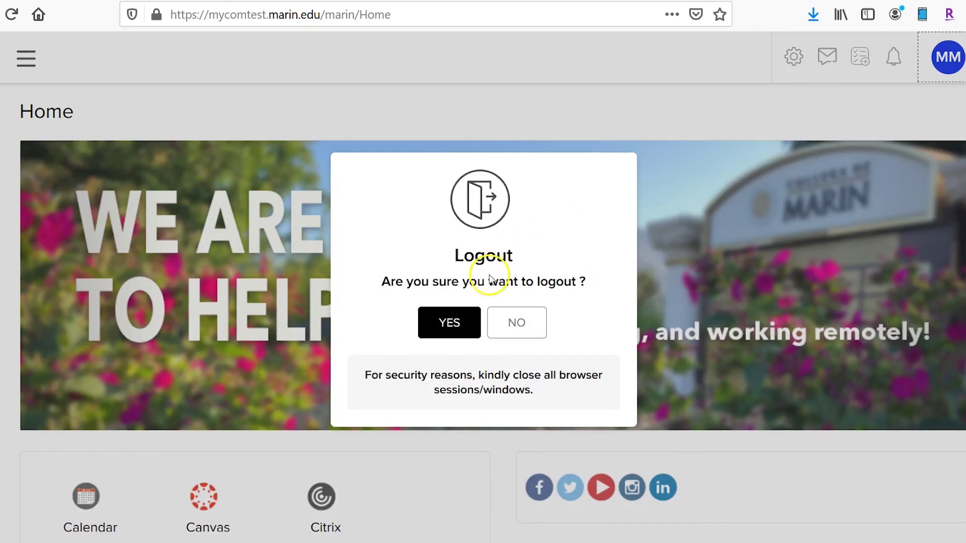
pyautogui.click(439, 323)
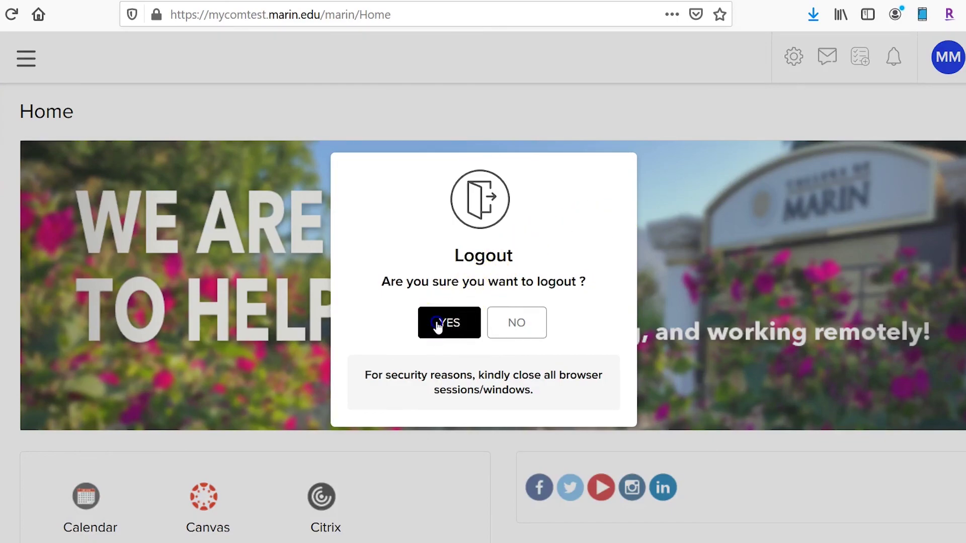